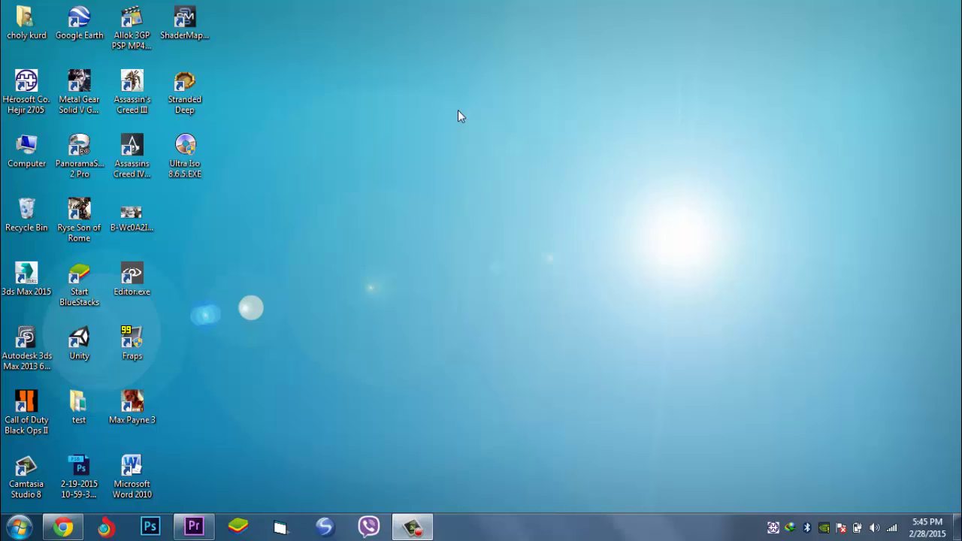
# - Hide Premiere Pro and open Hejir 2705, selecting its Kurdish text line
pyautogui.click(210, 520)
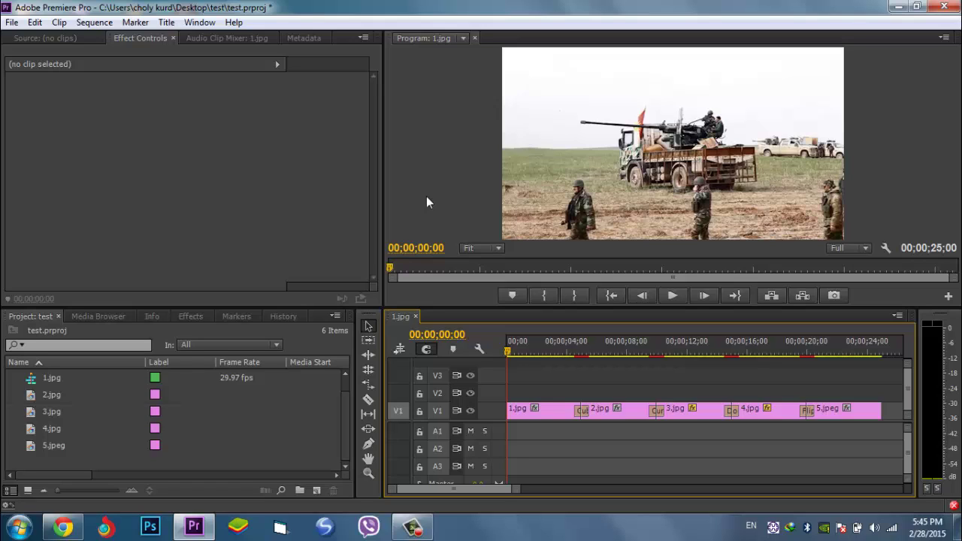
pyautogui.click(897, 6)
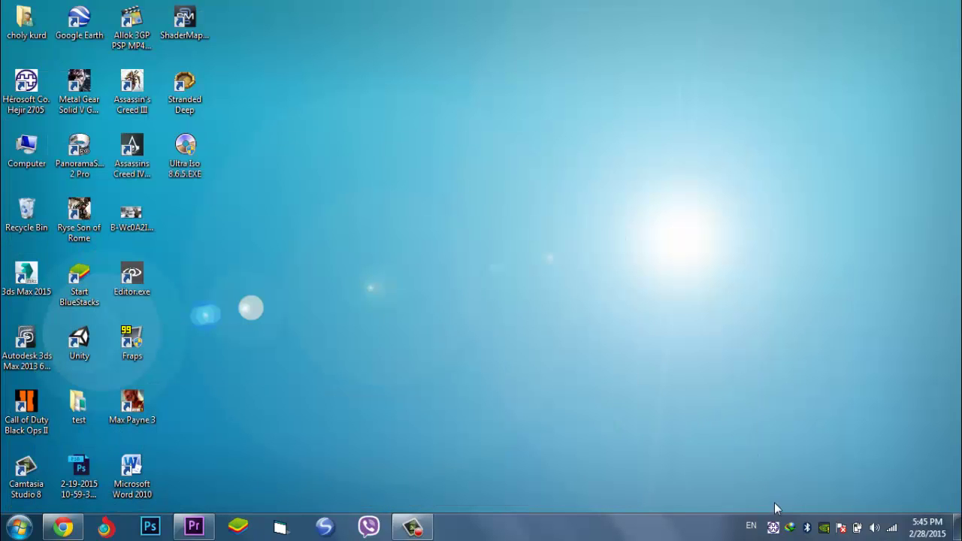
pyautogui.click(773, 527)
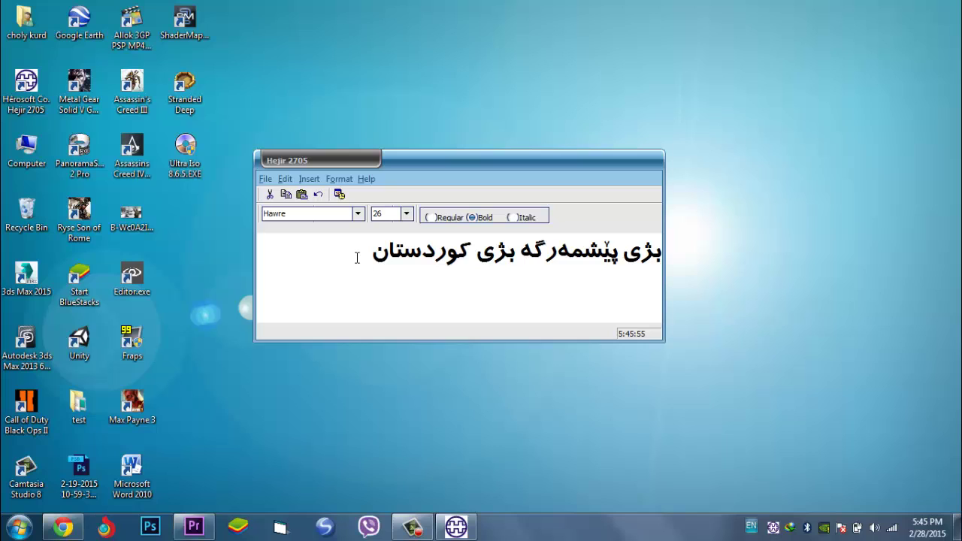
pyautogui.moveTo(369, 274)
pyautogui.mouseDown()
pyautogui.moveTo(670, 277)
pyautogui.moveTo(365, 266)
pyautogui.mouseUp()
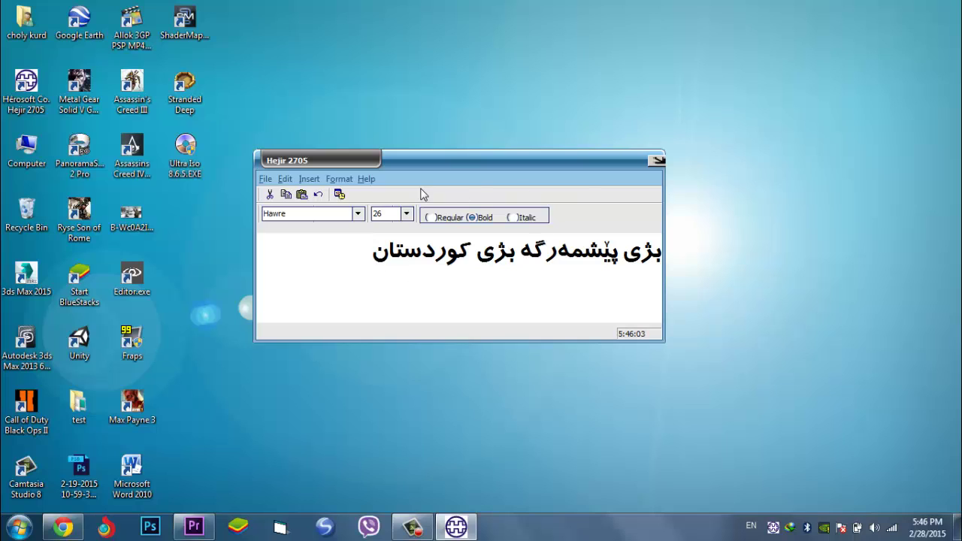
# - Check the available input languages, then view the Kurdish keyboard layout, including its Shift characters
pyautogui.click(751, 525)
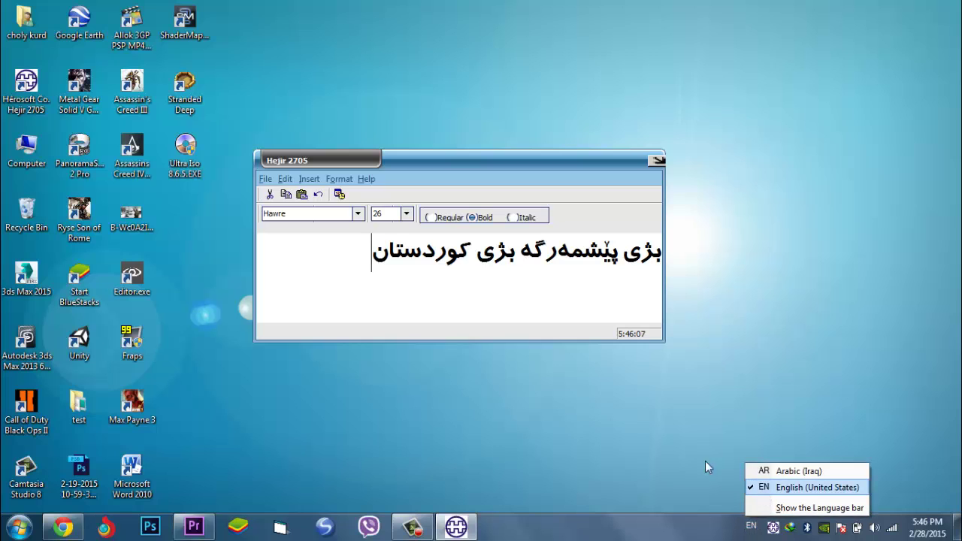
pyautogui.click(370, 184)
pyautogui.click(367, 180)
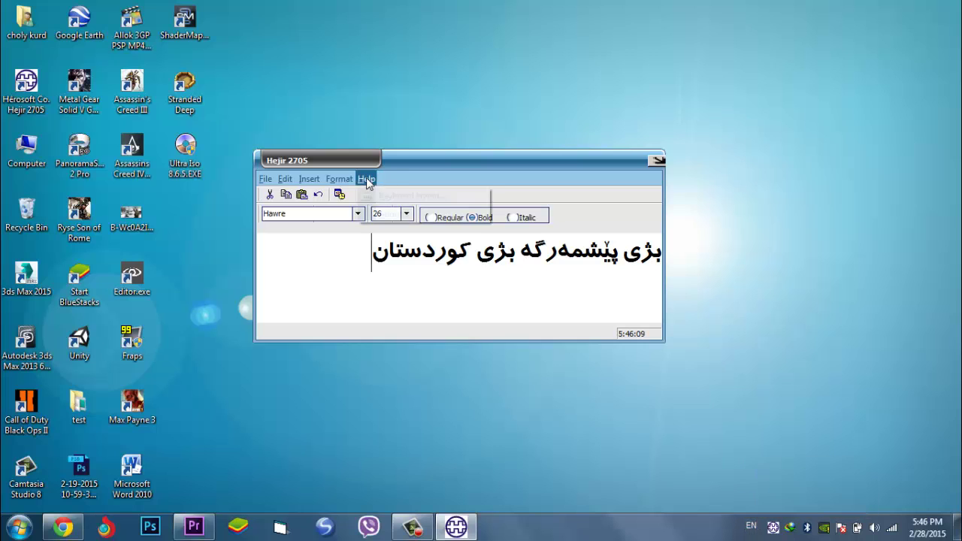
pyautogui.click(376, 196)
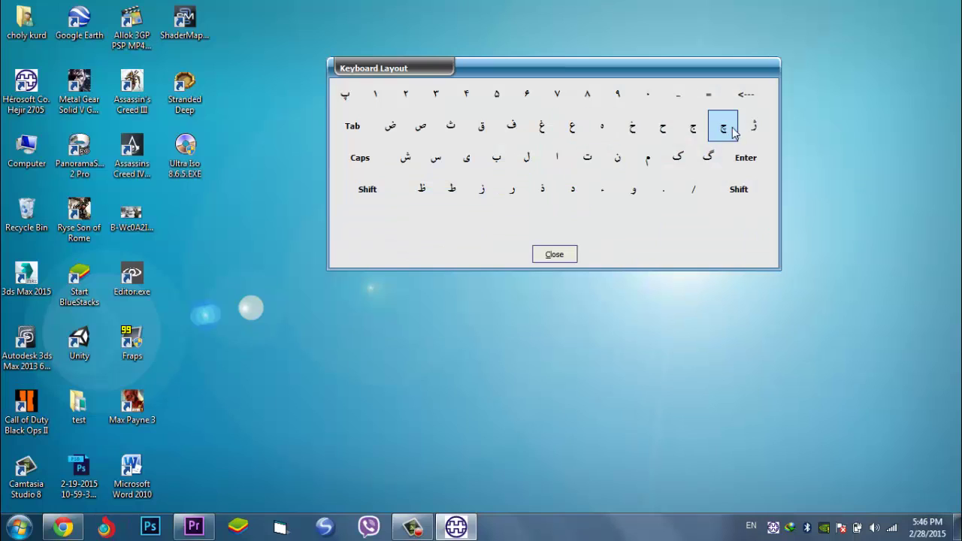
pyautogui.click(727, 197)
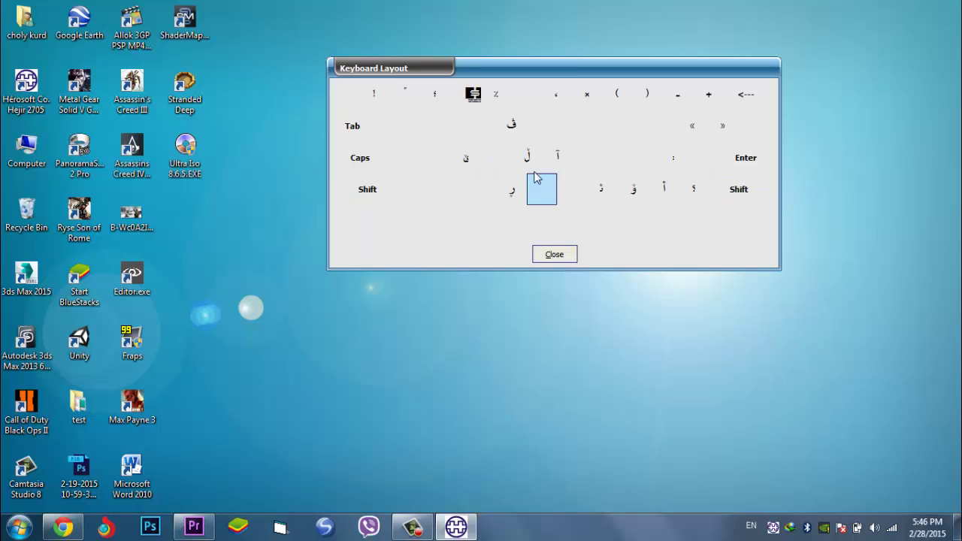
pyautogui.click(554, 254)
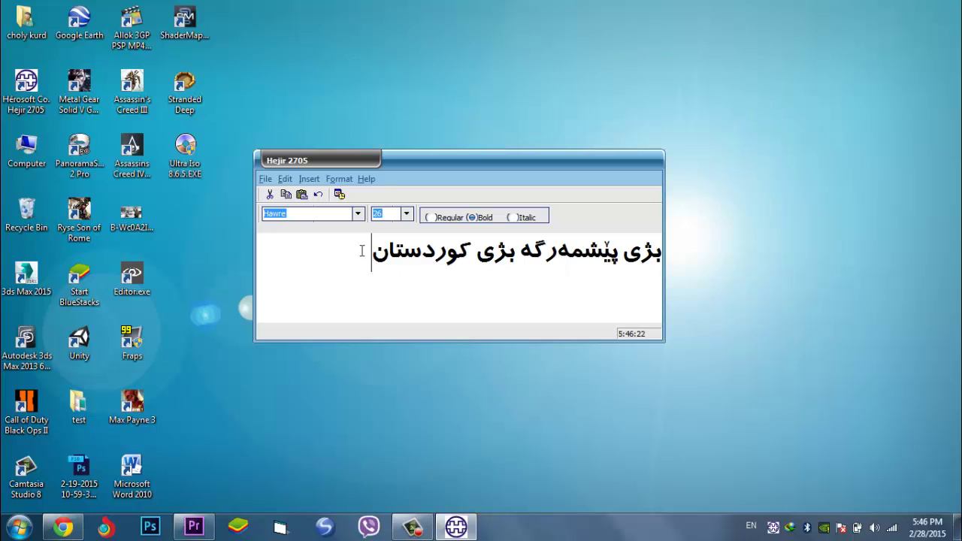
# - Keep the Hawre font, then select and copy the whole Kurdish line
pyautogui.click(358, 215)
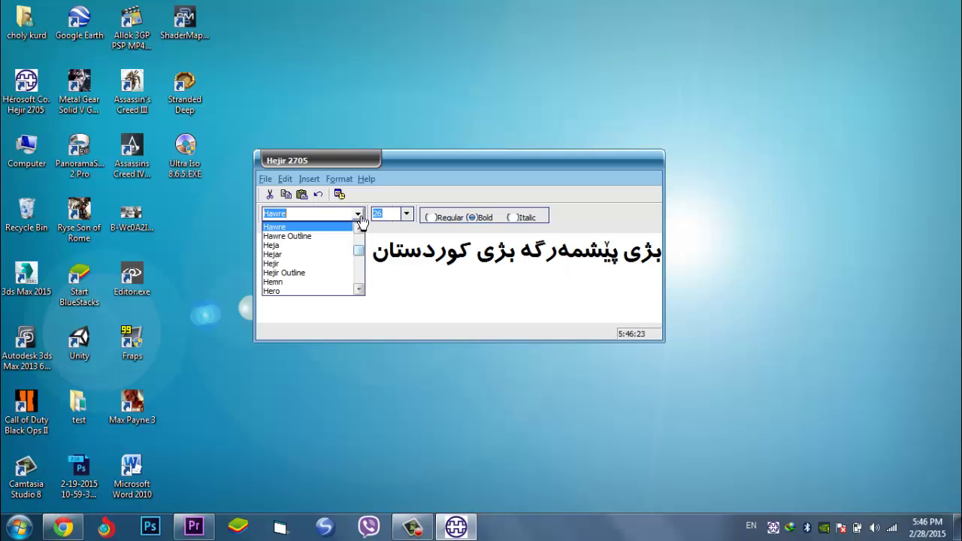
pyautogui.click(307, 227)
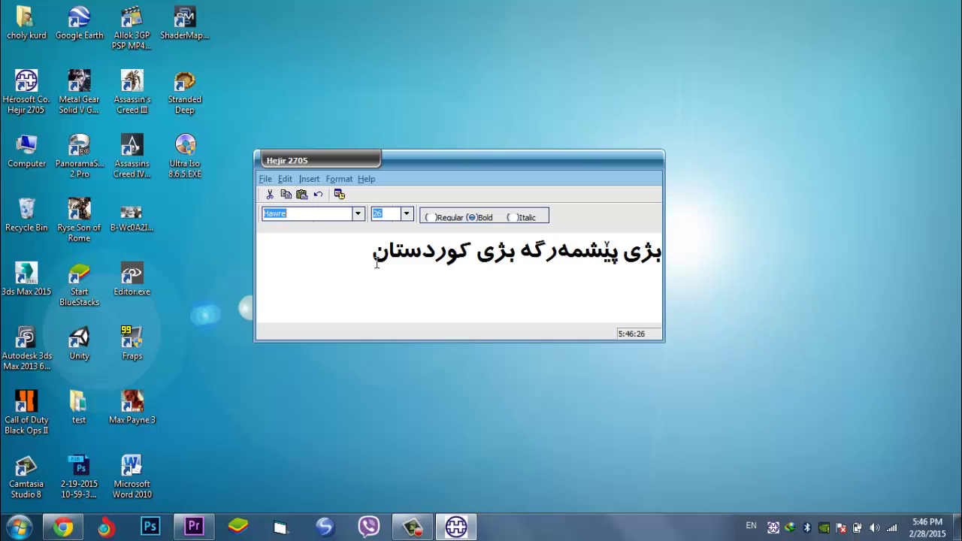
pyautogui.moveTo(376, 263); pyautogui.dragTo(665, 274)
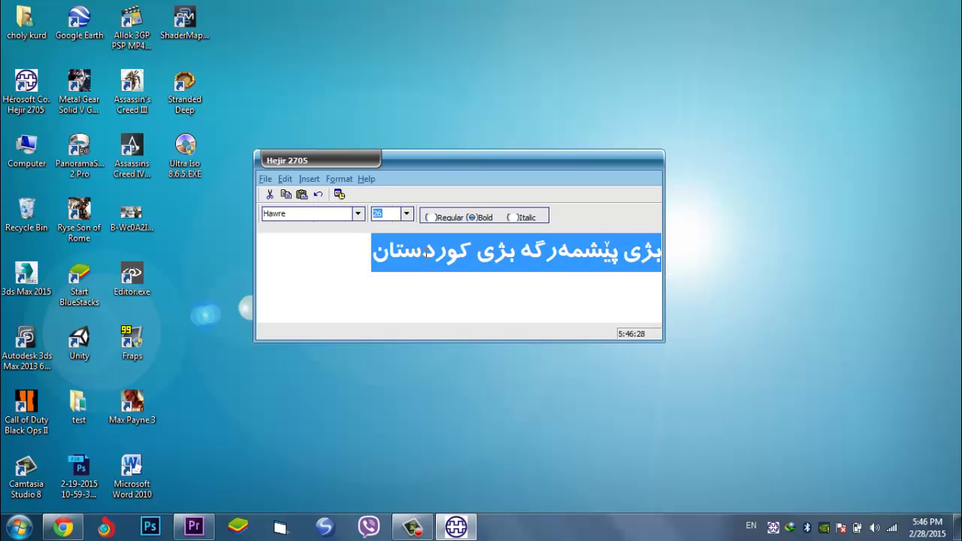
pyautogui.rightClick(400, 254)
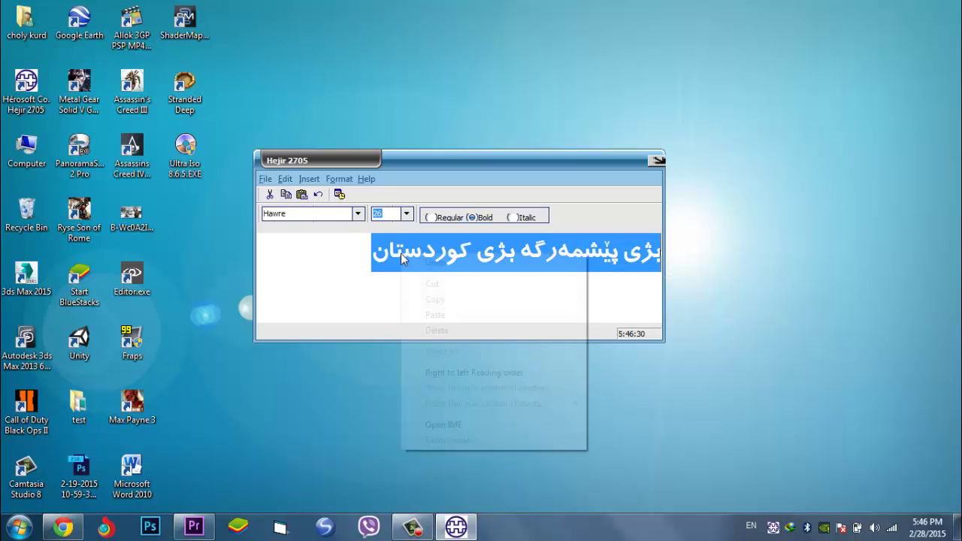
pyautogui.click(440, 300)
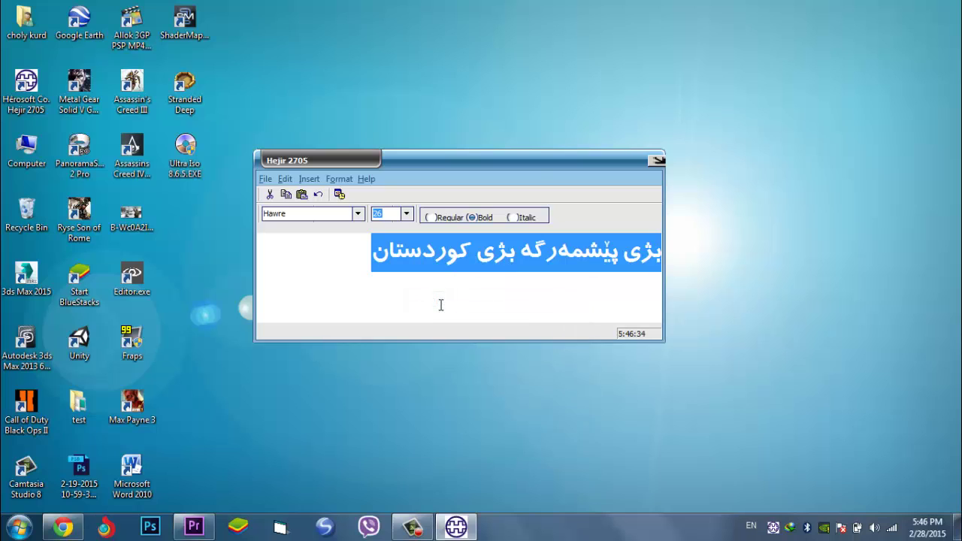
pyautogui.click(63, 527)
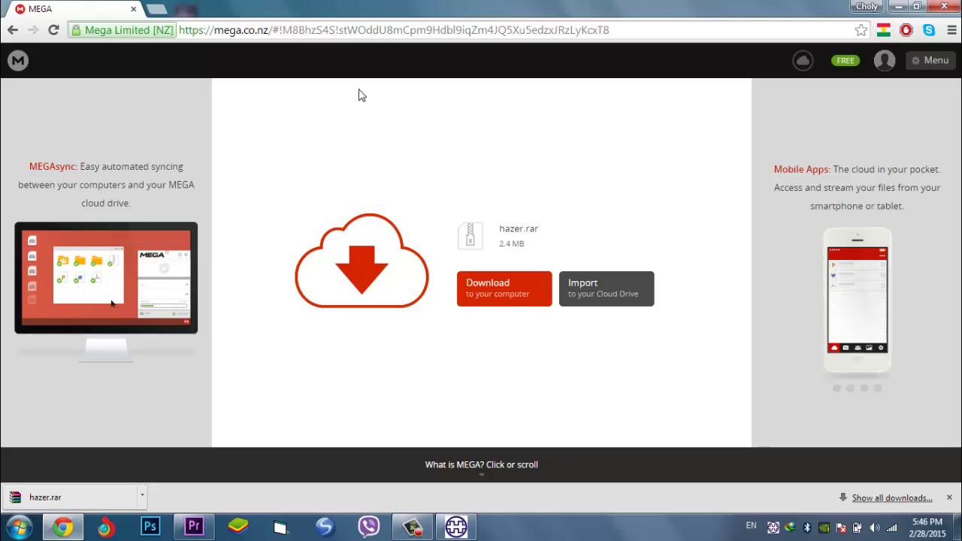
pyautogui.click(331, 32)
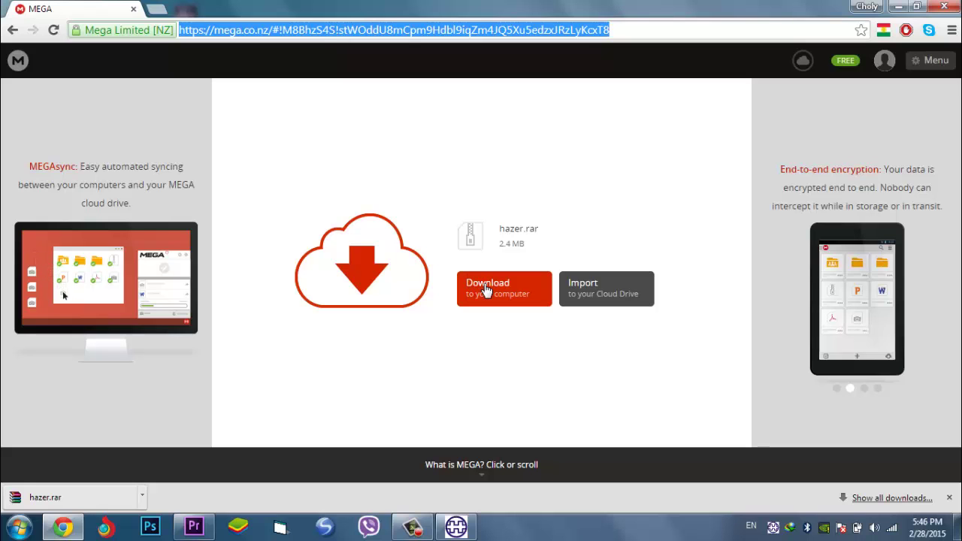
pyautogui.click(898, 6)
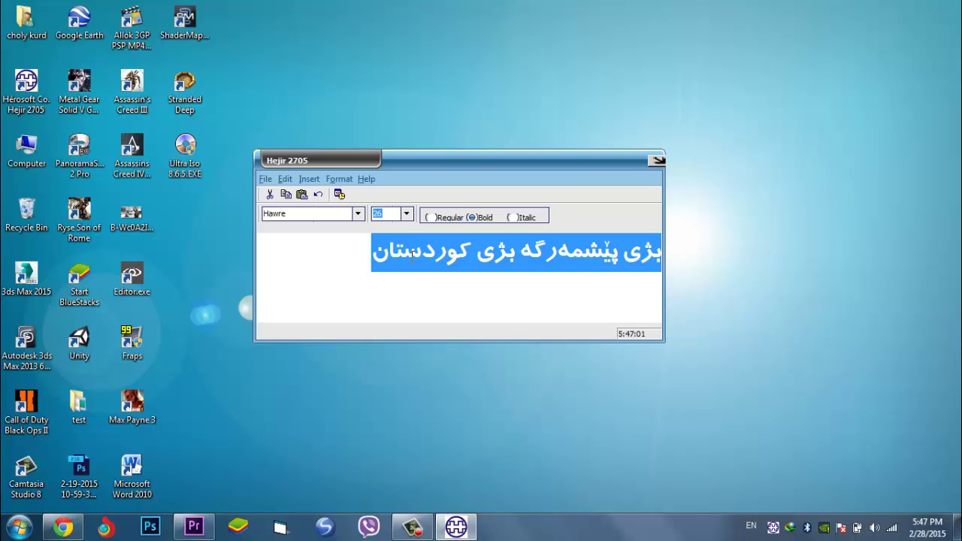
# - Copy the Kurdish line again, return to Premiere and create a new Default Still title
pyautogui.rightClick(409, 251)
pyautogui.click(440, 295)
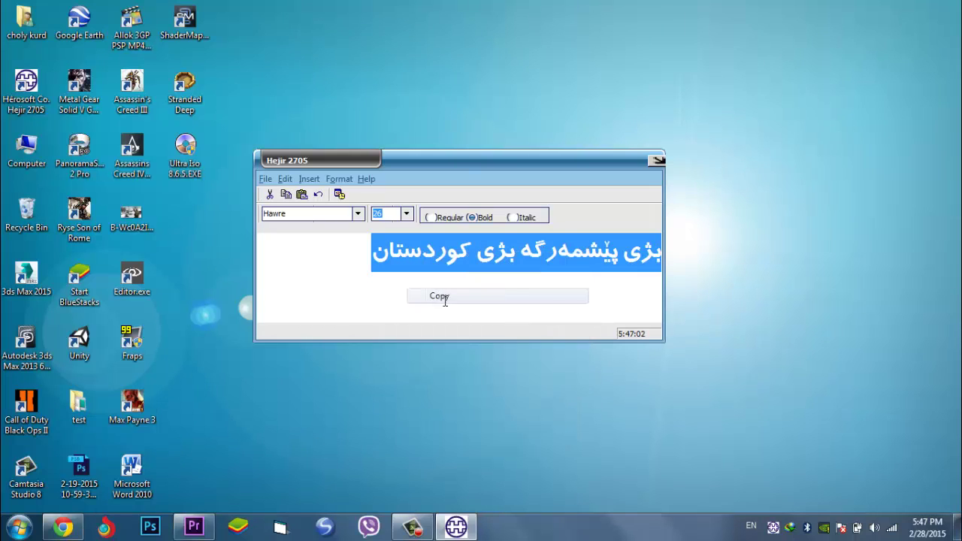
pyautogui.click(195, 527)
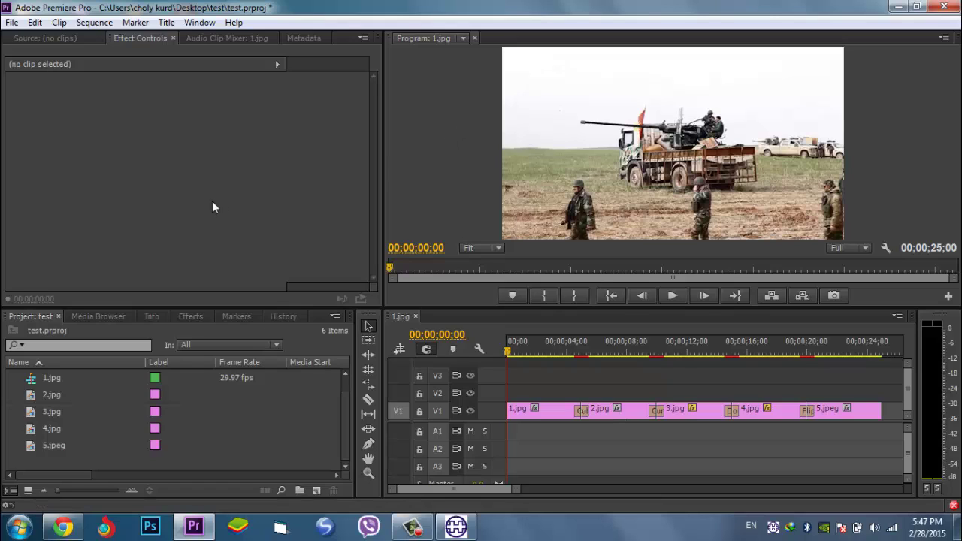
pyautogui.click(165, 24)
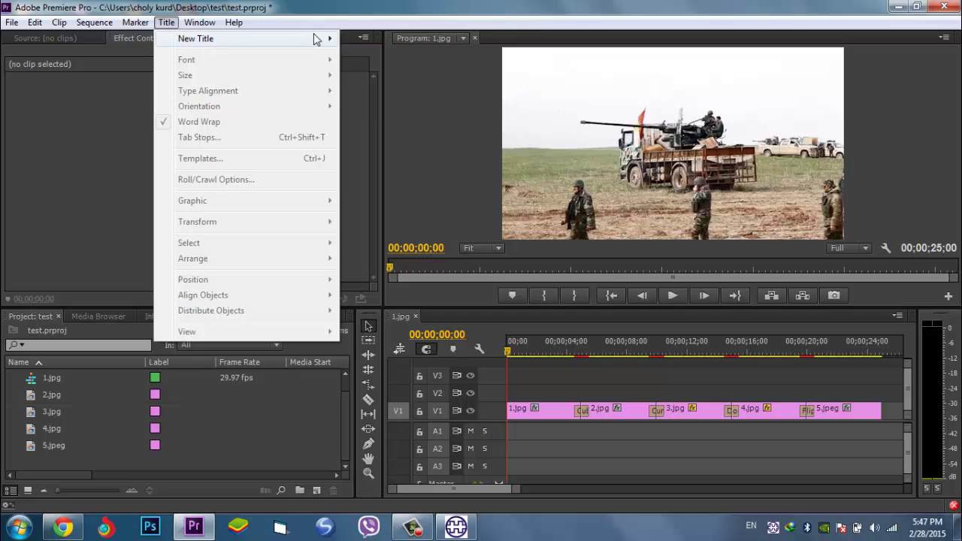
pyautogui.moveTo(318, 38)
pyautogui.click(361, 38)
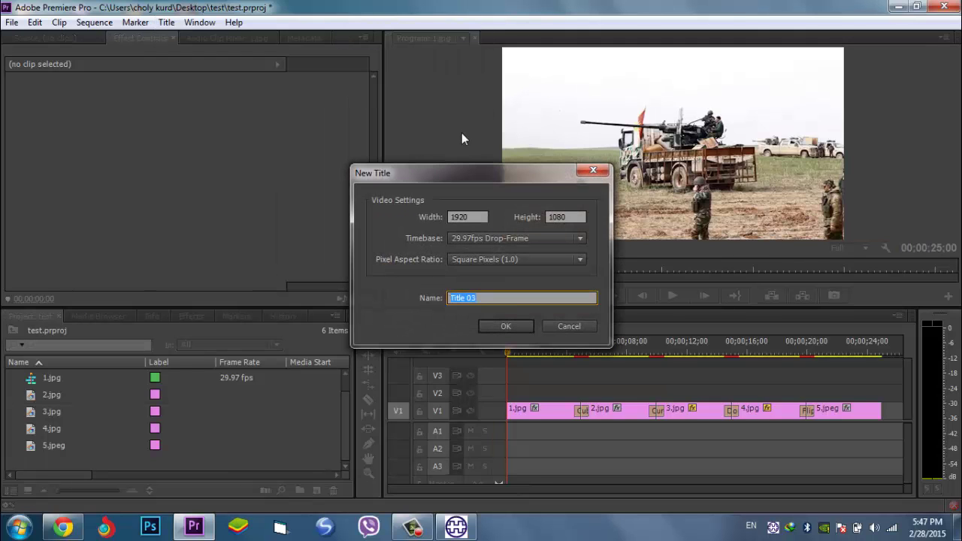
# - Accept the Title 03 settings and draw a text box, moving it toward the bottom
pyautogui.click(505, 328)
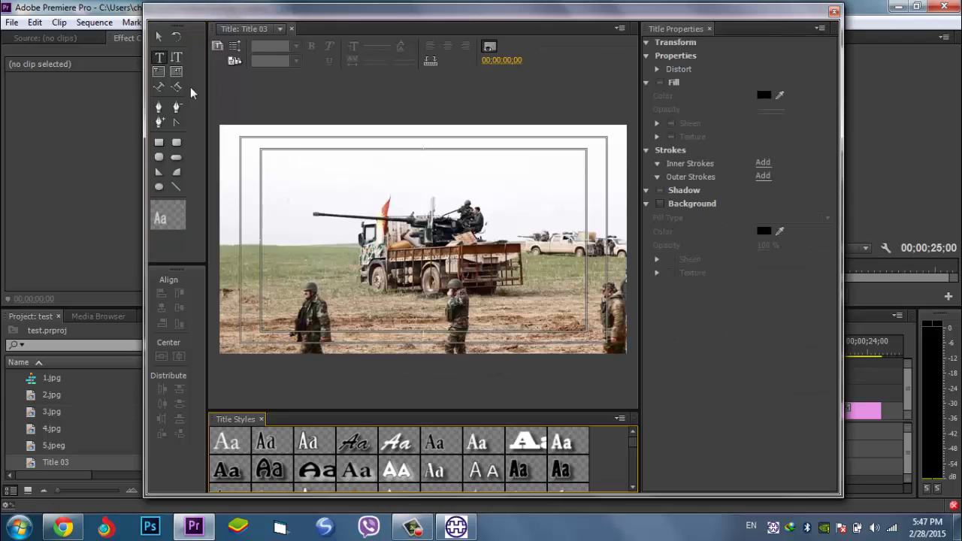
pyautogui.click(162, 58)
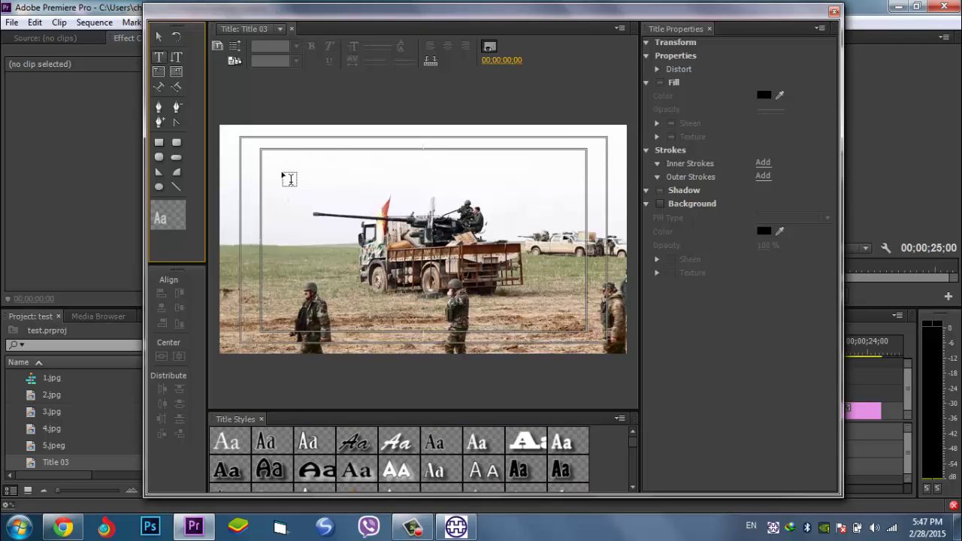
pyautogui.moveTo(273, 161); pyautogui.dragTo(577, 295)
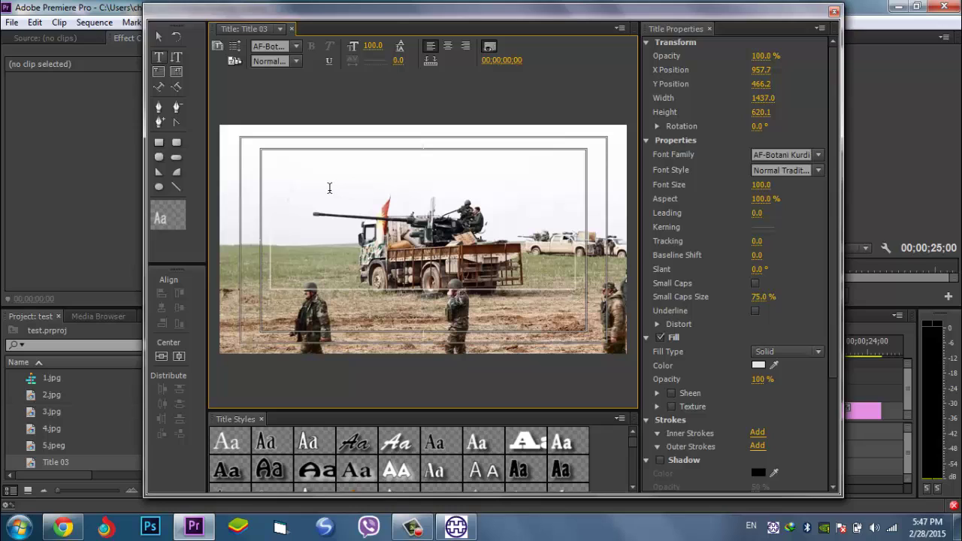
pyautogui.click(158, 36)
pyautogui.click(323, 204)
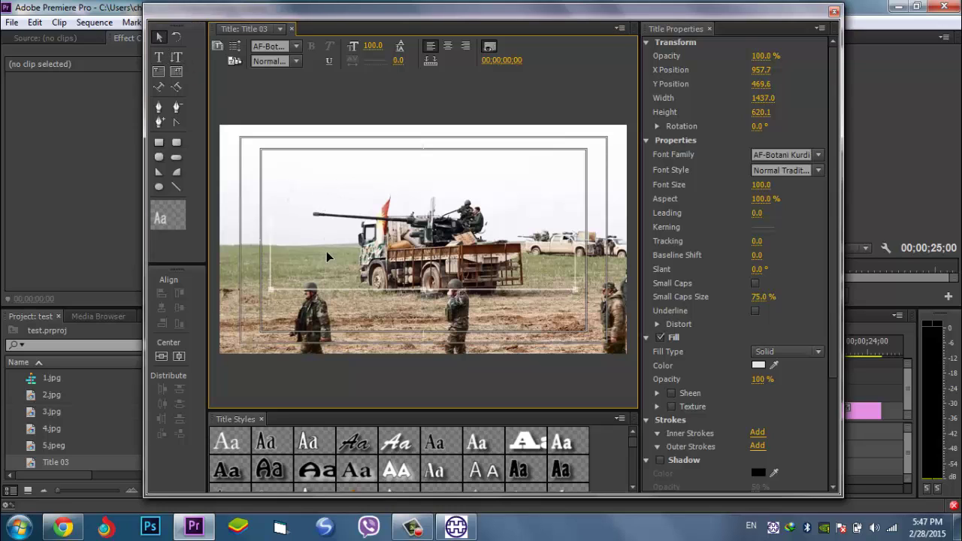
pyautogui.moveTo(326, 251); pyautogui.dragTo(327, 310)
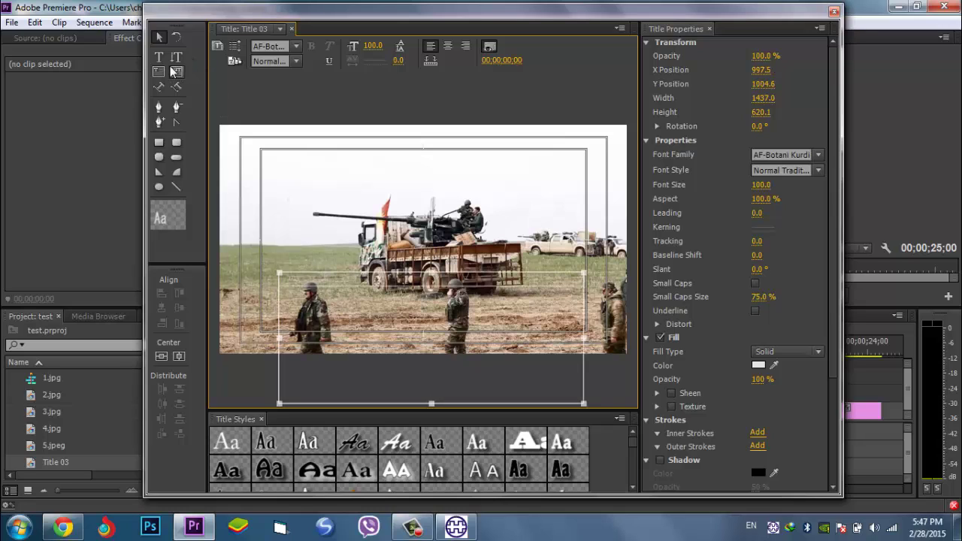
# - Paste the copied Kurdish line into the text box with Ctrl+V
pyautogui.click(158, 57)
pyautogui.click(342, 305)
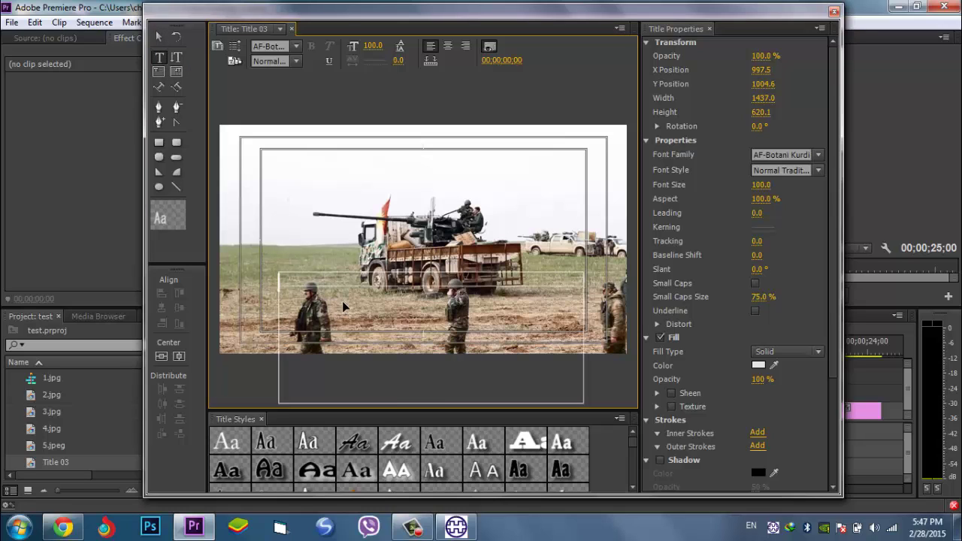
pyautogui.hotkey('ctrl', 'v')
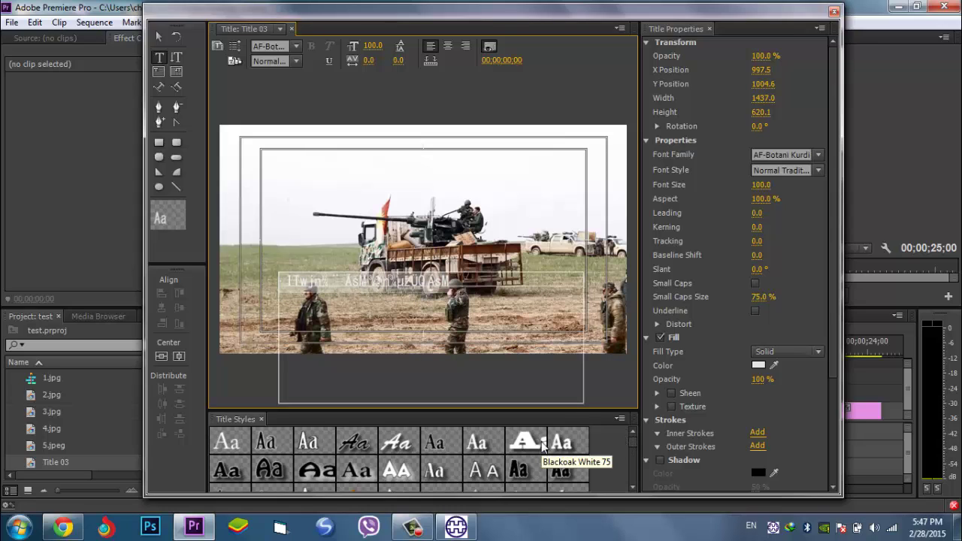
pyautogui.moveTo(632, 442); pyautogui.dragTo(634, 451)
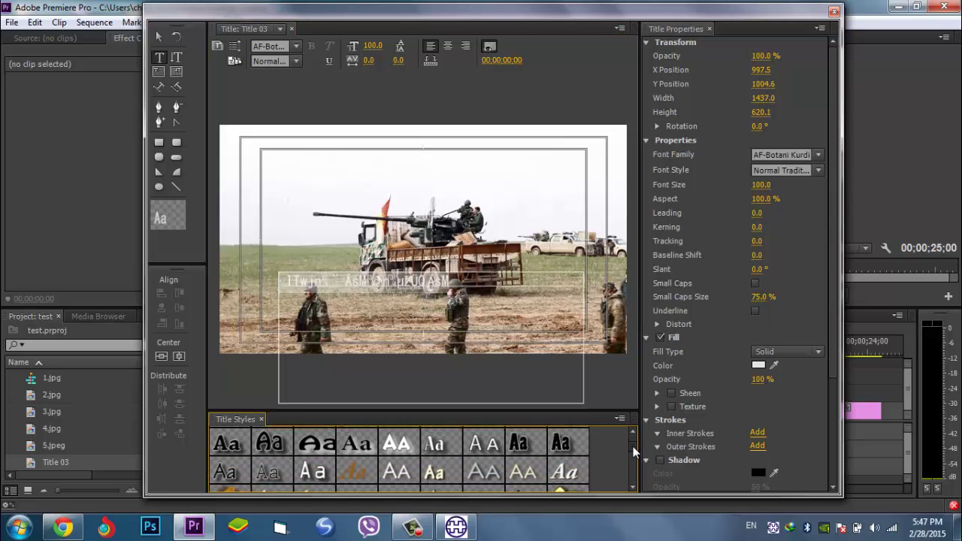
pyautogui.scroll(-1, 633, 451)
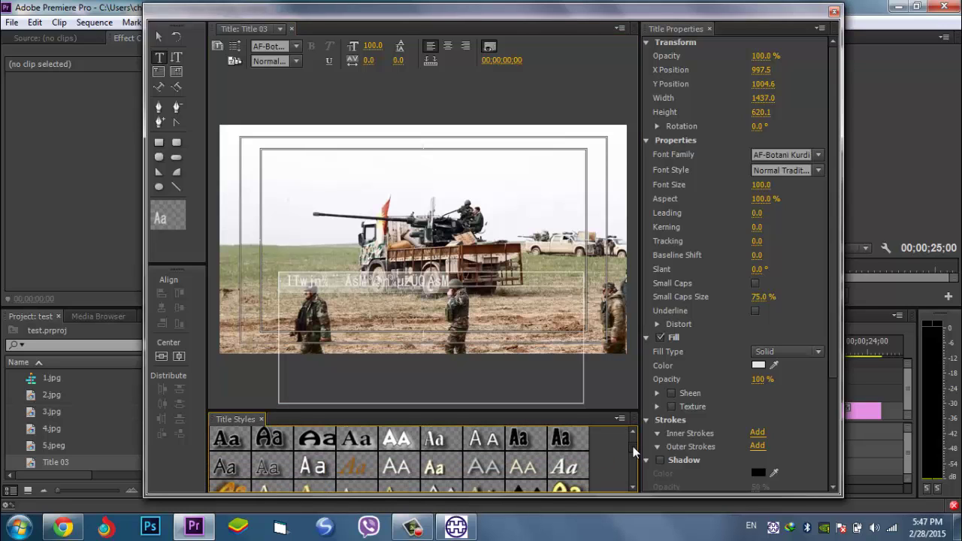
# - Apply a title style, then set the Kurdish text to Hejir Hawre at size 171
pyautogui.click(316, 468)
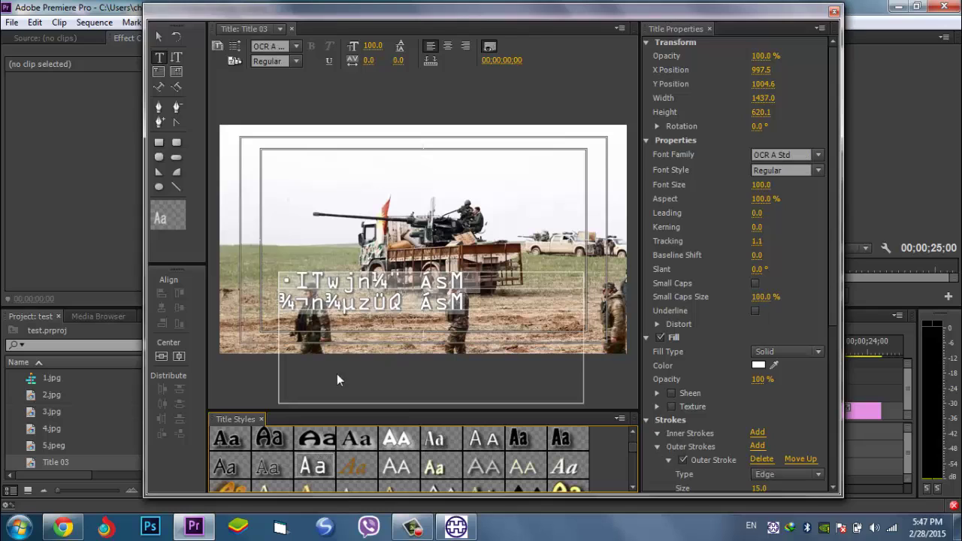
pyautogui.click(295, 48)
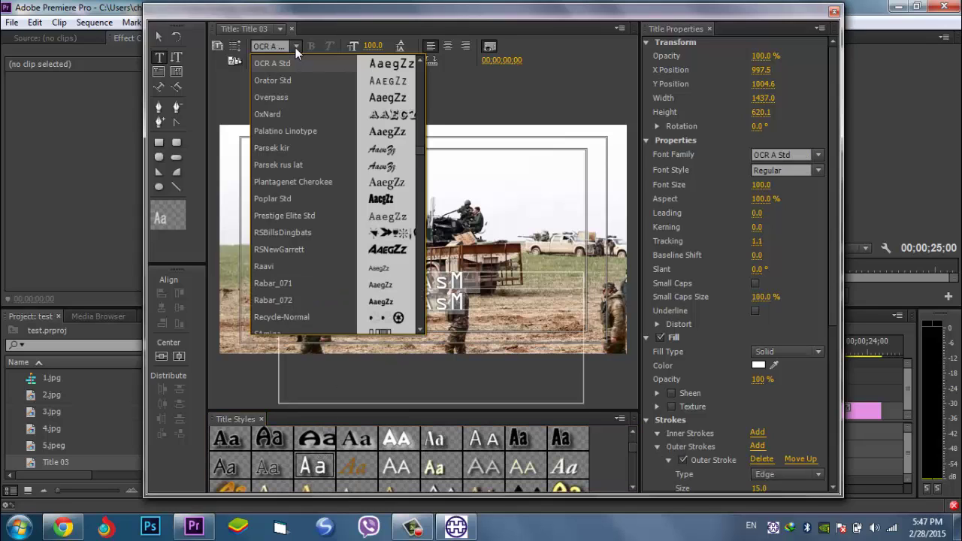
pyautogui.press('h')
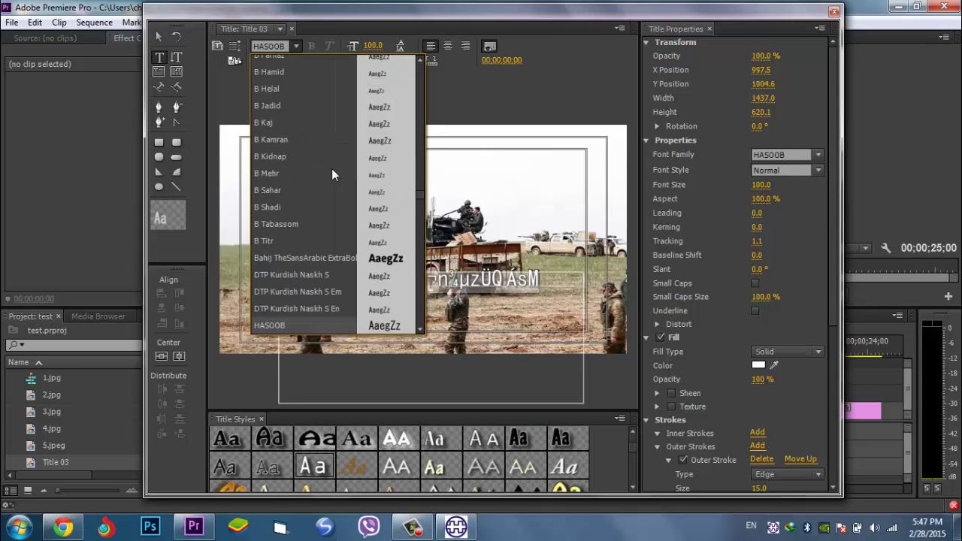
pyautogui.press('Down')
pyautogui.press('Down')
pyautogui.press('Down')
pyautogui.press('Down')
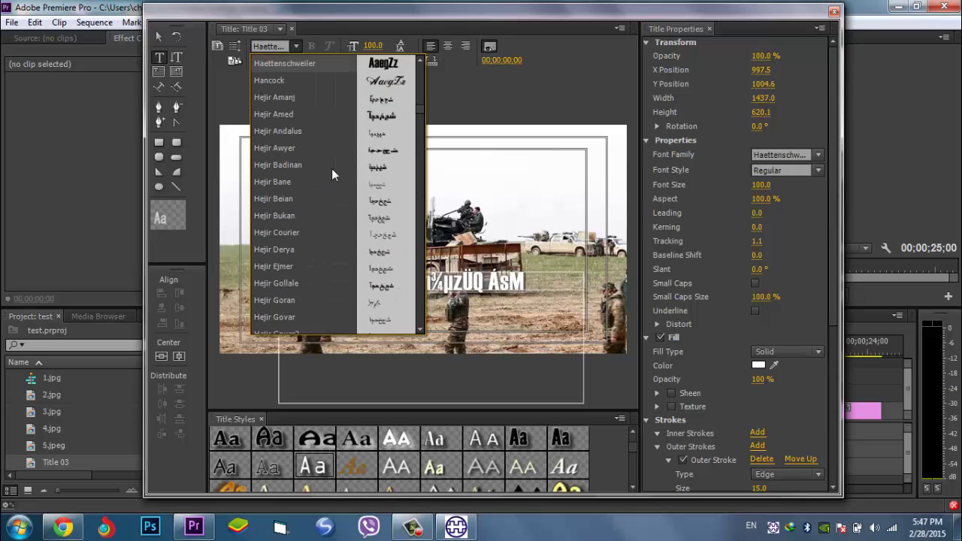
pyautogui.press('Down')
pyautogui.press('Down')
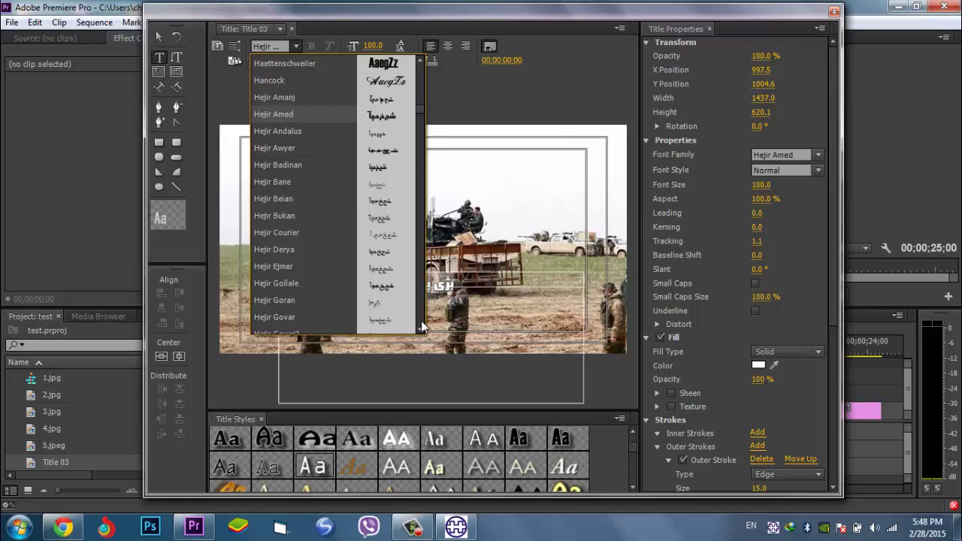
pyautogui.scroll(-2, 421, 333)
pyautogui.scroll(-1, 422, 333)
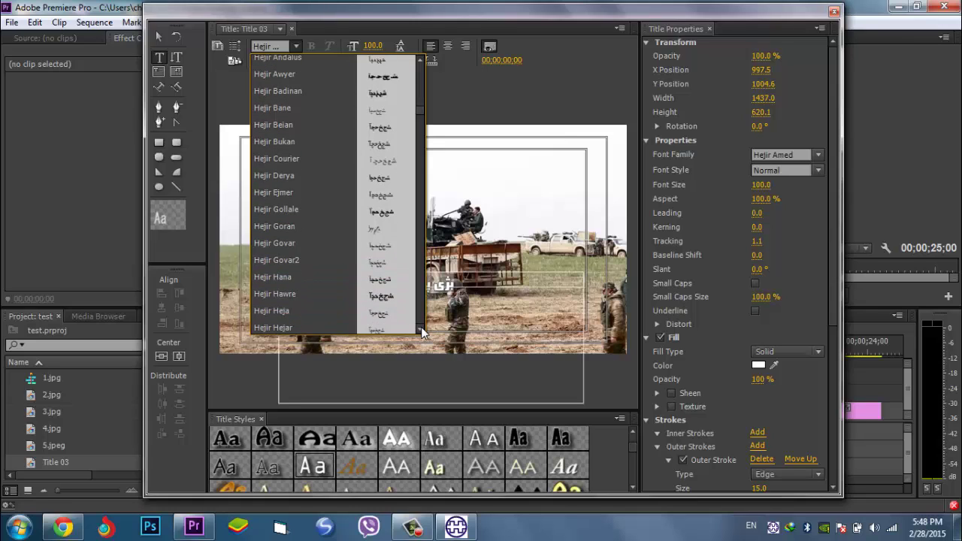
pyautogui.scroll(-1, 422, 333)
pyautogui.scroll(-1, 421, 333)
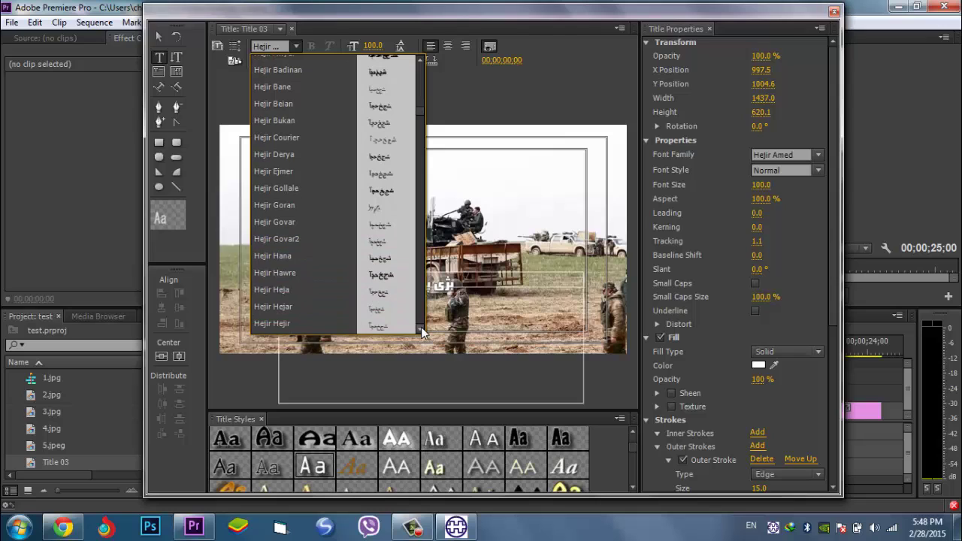
pyautogui.click(284, 273)
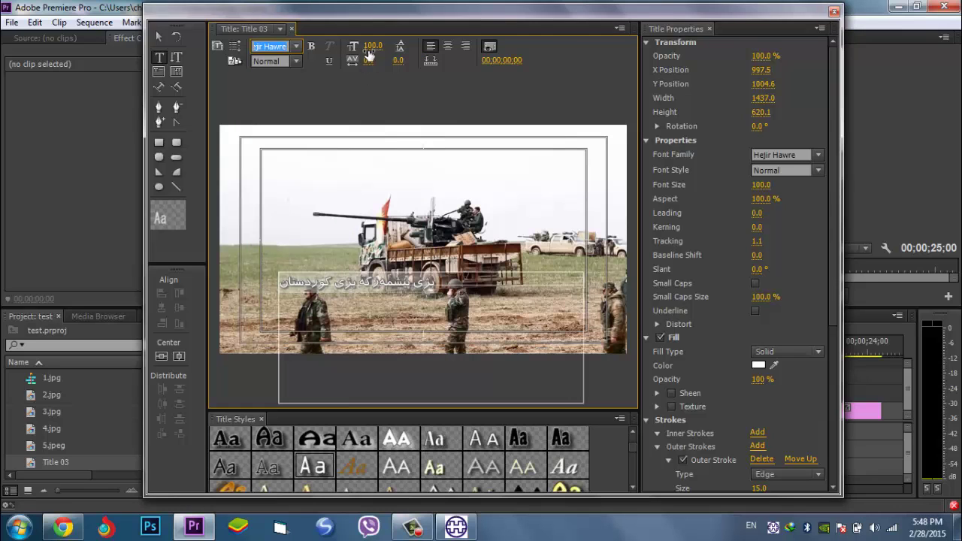
pyautogui.moveTo(370, 47); pyautogui.dragTo(423, 46)
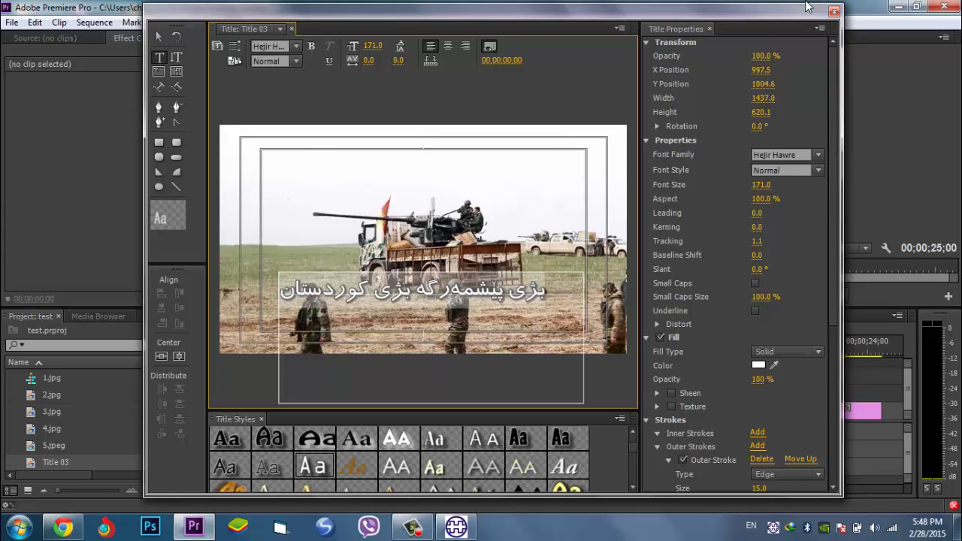
# - Drop Title 03 at the start of V2 and stretch it to the sequence end
pyautogui.click(834, 13)
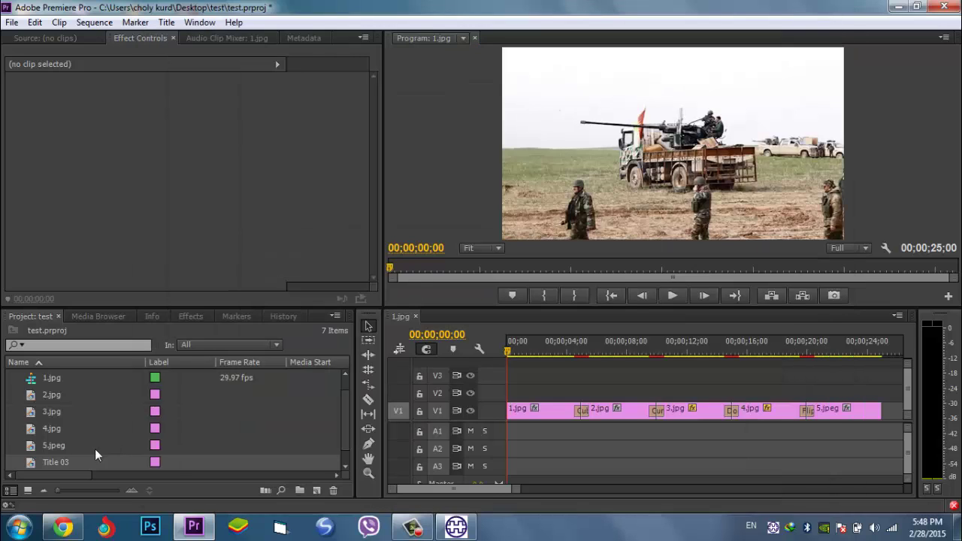
pyautogui.click(32, 461)
pyautogui.scroll(-1, 45, 462)
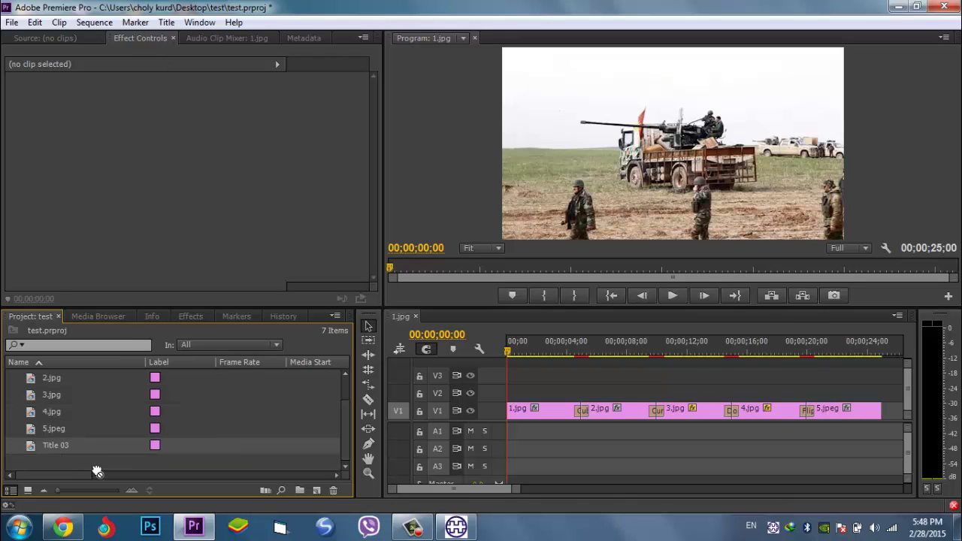
pyautogui.moveTo(465, 426); pyautogui.dragTo(526, 398)
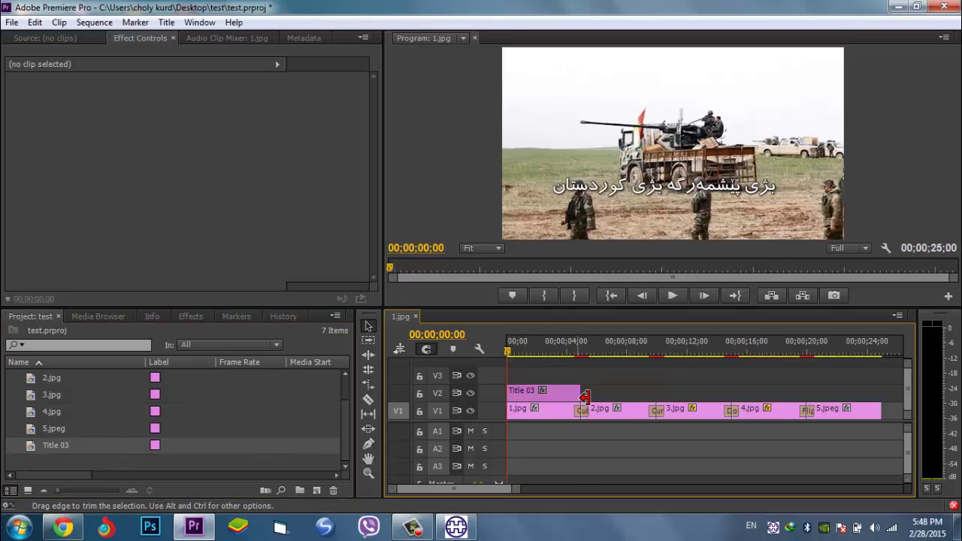
pyautogui.moveTo(584, 396); pyautogui.dragTo(881, 396)
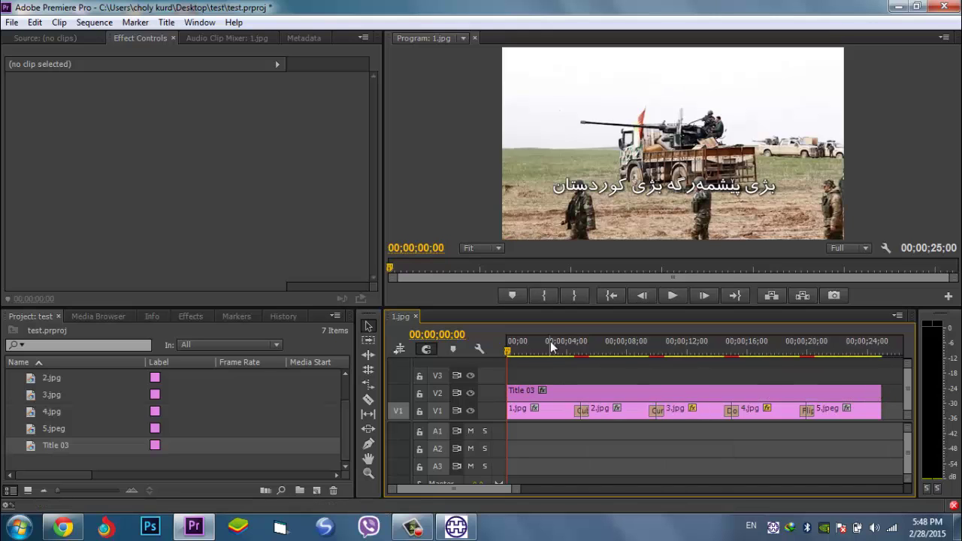
pyautogui.moveTo(509, 358)
pyautogui.mouseDown()
pyautogui.moveTo(527, 369)
pyautogui.moveTo(502, 371)
pyautogui.mouseUp()
# - Set the title clip's starting Position to -602, -157, just off the left edge
pyautogui.click(555, 398)
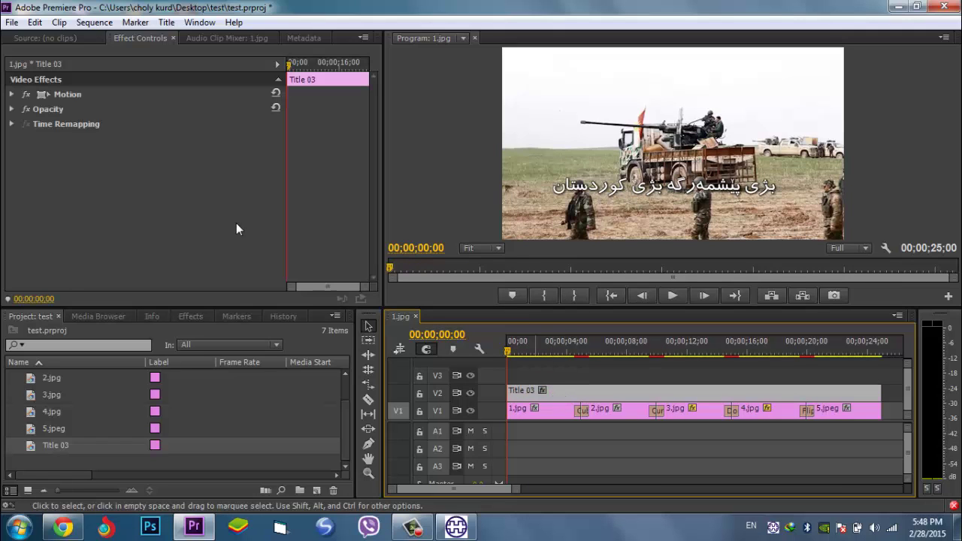
pyautogui.click(12, 94)
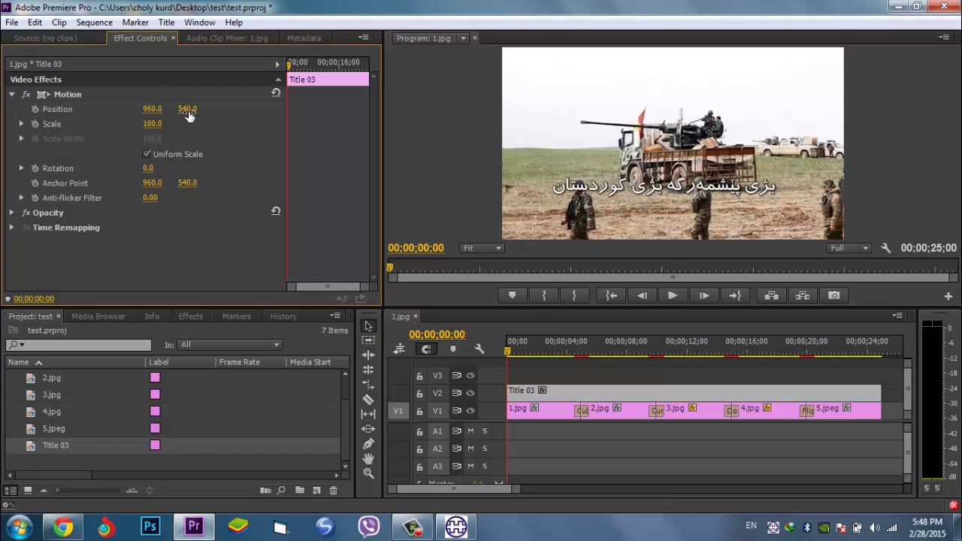
pyautogui.moveTo(187, 109)
pyautogui.mouseDown()
pyautogui.moveTo(209, 109)
pyautogui.moveTo(8, 109)
pyautogui.moveTo(135, 109)
pyautogui.mouseUp()
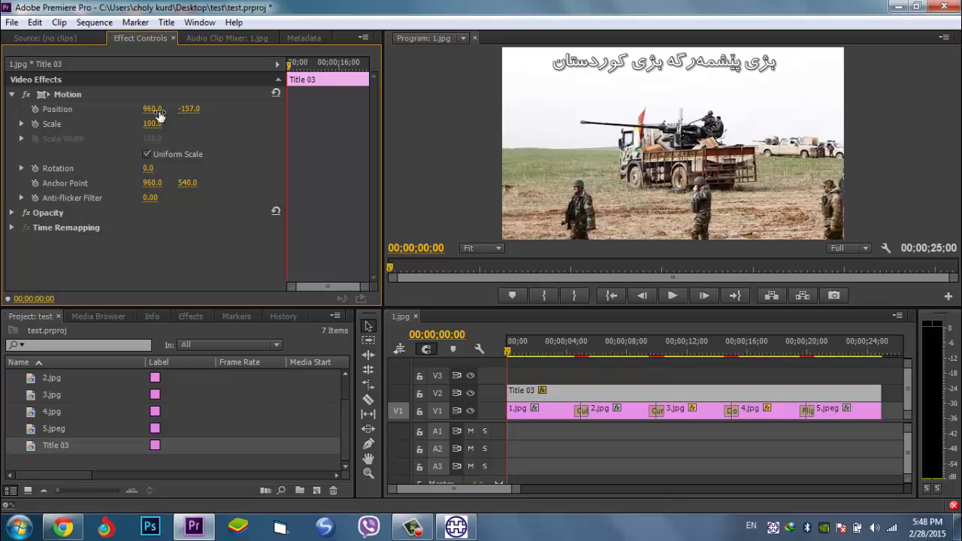
pyautogui.moveTo(153, 109); pyautogui.dragTo(75, 109)
pyautogui.moveTo(154, 109)
pyautogui.mouseDown()
pyautogui.moveTo(113, 109)
pyautogui.moveTo(160, 111)
pyautogui.mouseUp()
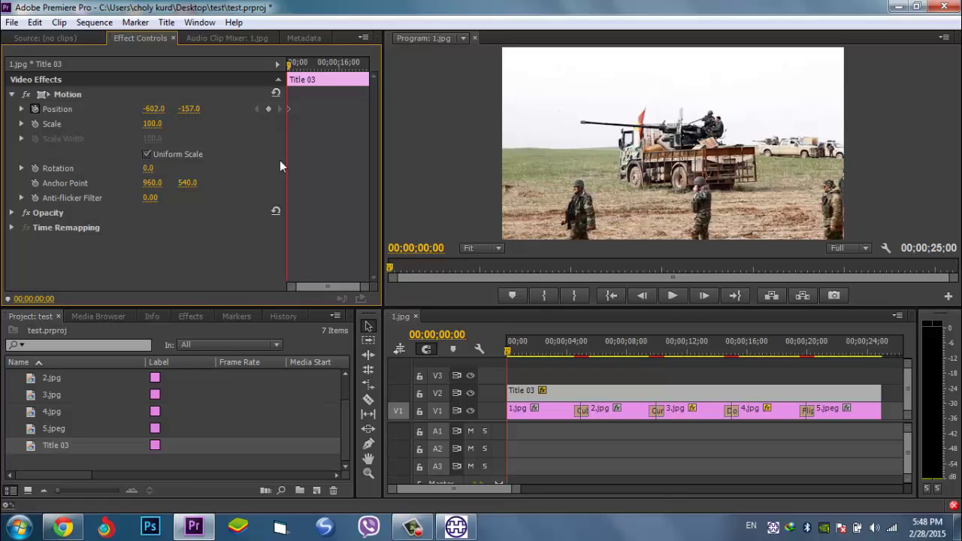
# - At 00;00;10;18, keyframe Position X at 1308 so the title slides across the top
pyautogui.moveTo(510, 353); pyautogui.dragTo(668, 364)
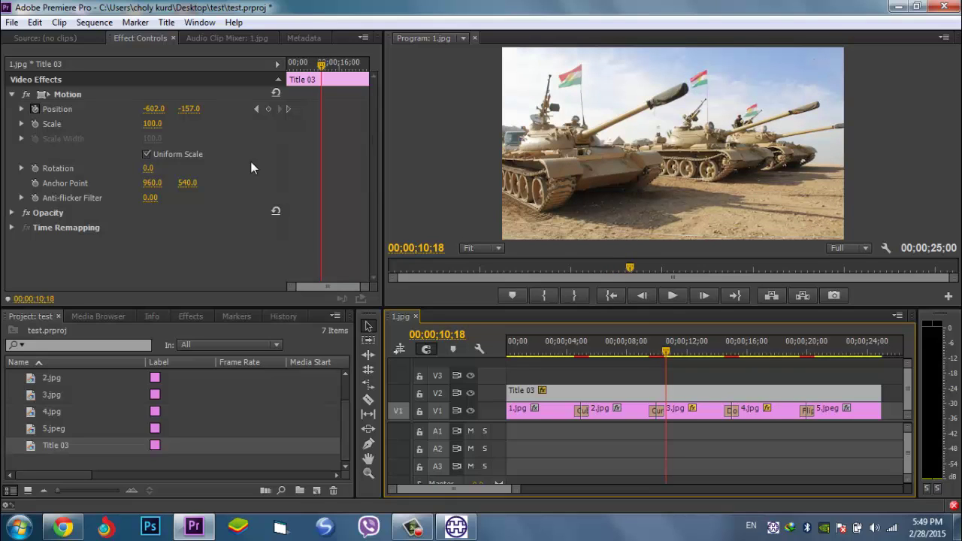
pyautogui.moveTo(170, 113); pyautogui.dragTo(164, 112)
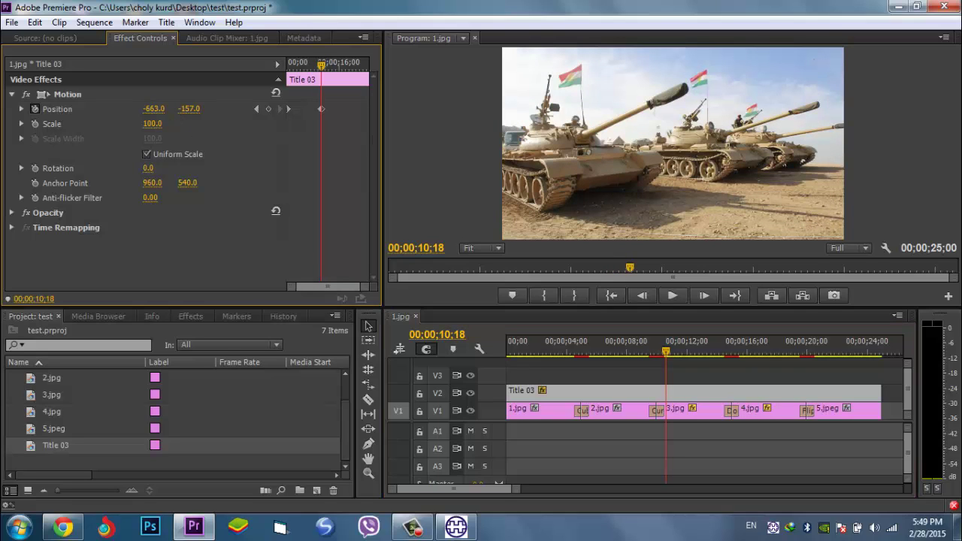
pyautogui.moveTo(502, 65); pyautogui.dragTo(954, 65)
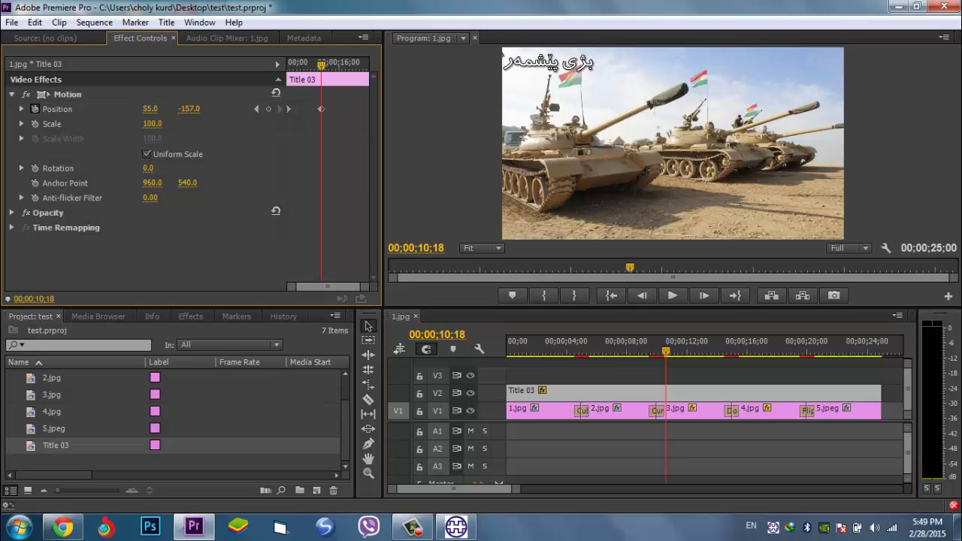
pyautogui.moveTo(154, 109); pyautogui.dragTo(196, 109)
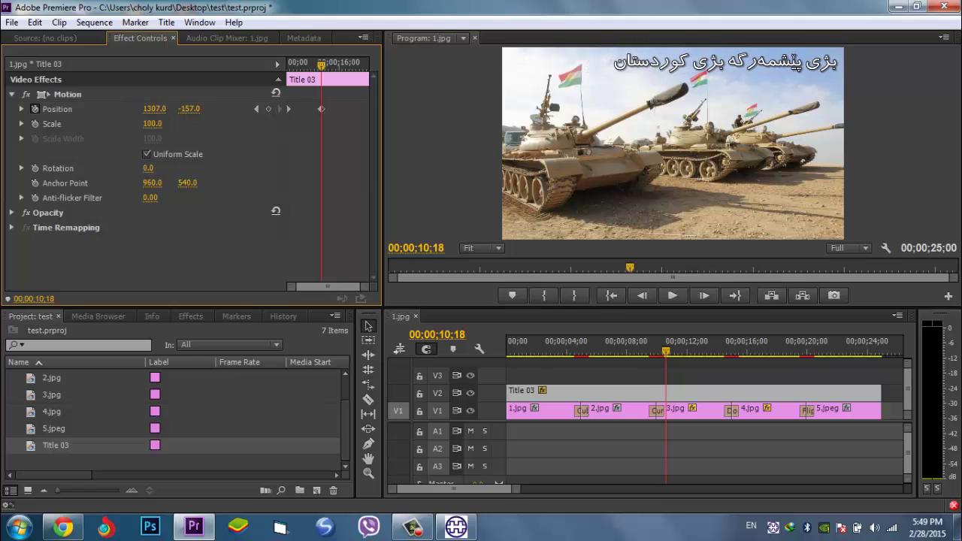
pyautogui.moveTo(154, 109); pyautogui.dragTo(646, 324)
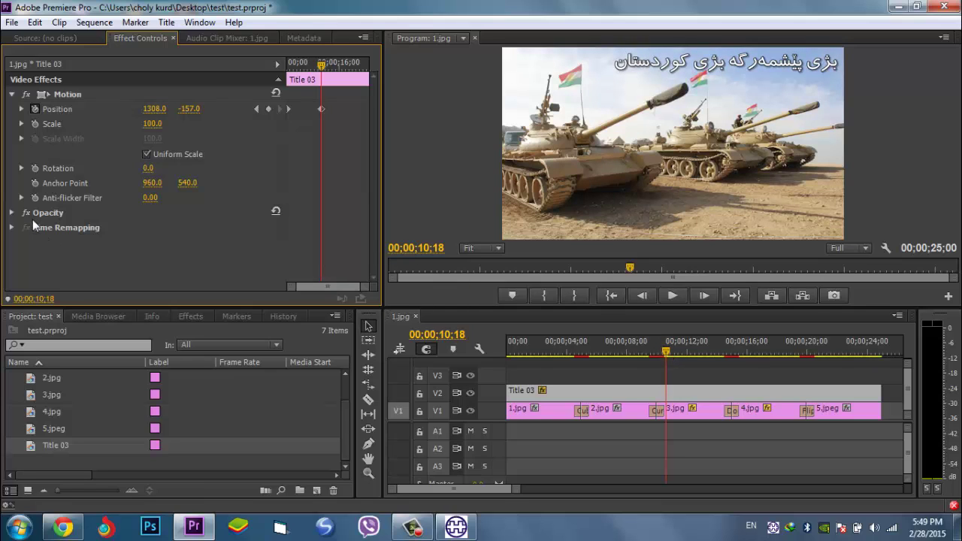
# - Keyframe the title's opacity at 90% at 00;00;10;18
pyautogui.click(11, 213)
pyautogui.click(168, 230)
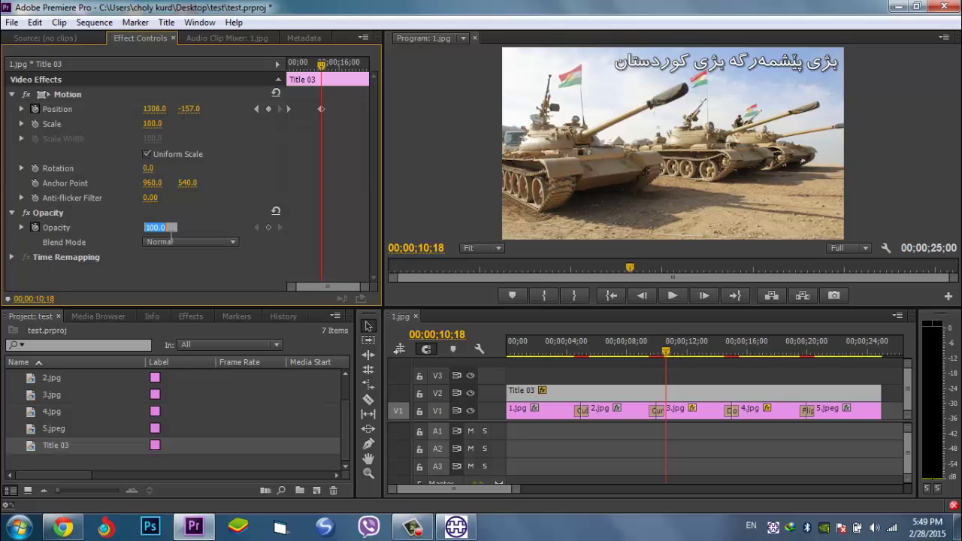
pyautogui.write('90')
pyautogui.press('Return')
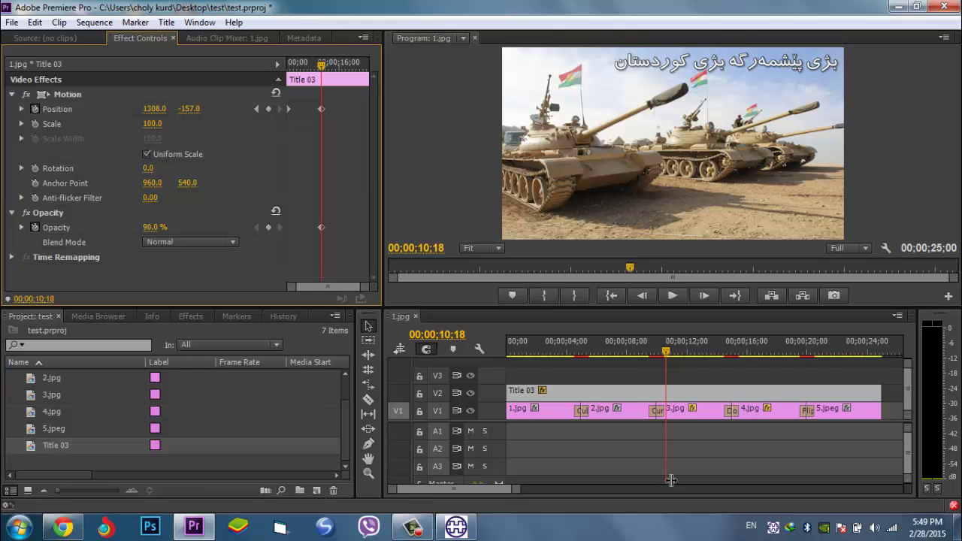
# - Keyframe opacity at 0% around 00;00;12;21, then play the sequence from the start
pyautogui.moveTo(665, 353); pyautogui.dragTo(697, 355)
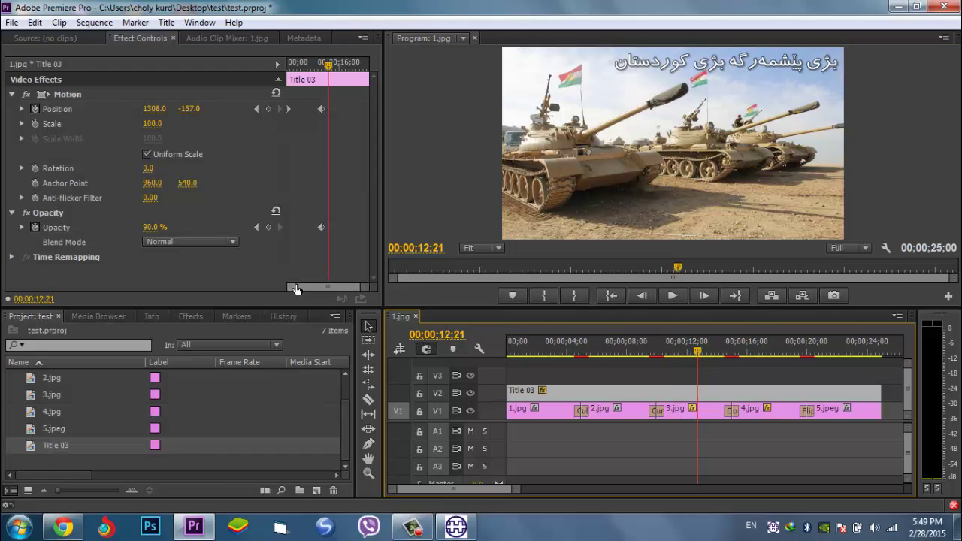
pyautogui.click(169, 232)
pyautogui.write('0')
pyautogui.press('Return')
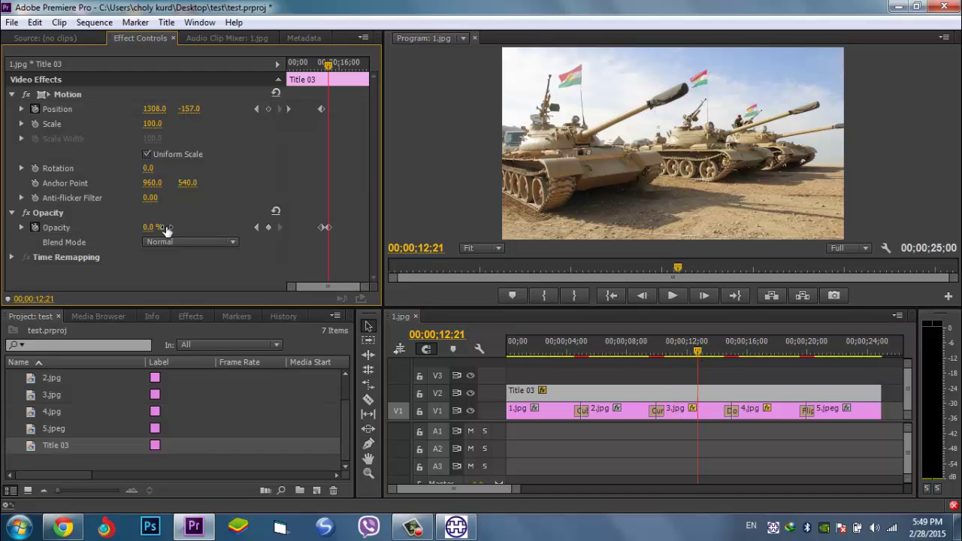
pyautogui.moveTo(697, 355); pyautogui.dragTo(475, 354)
pyautogui.click(678, 295)
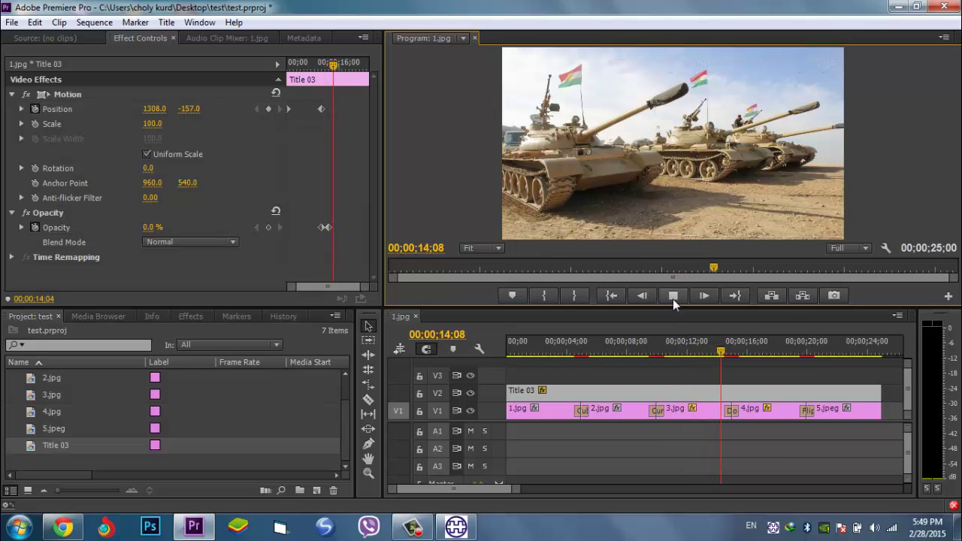
# - Stop the preview playback at about 00;00;14;15
pyautogui.click(672, 299)
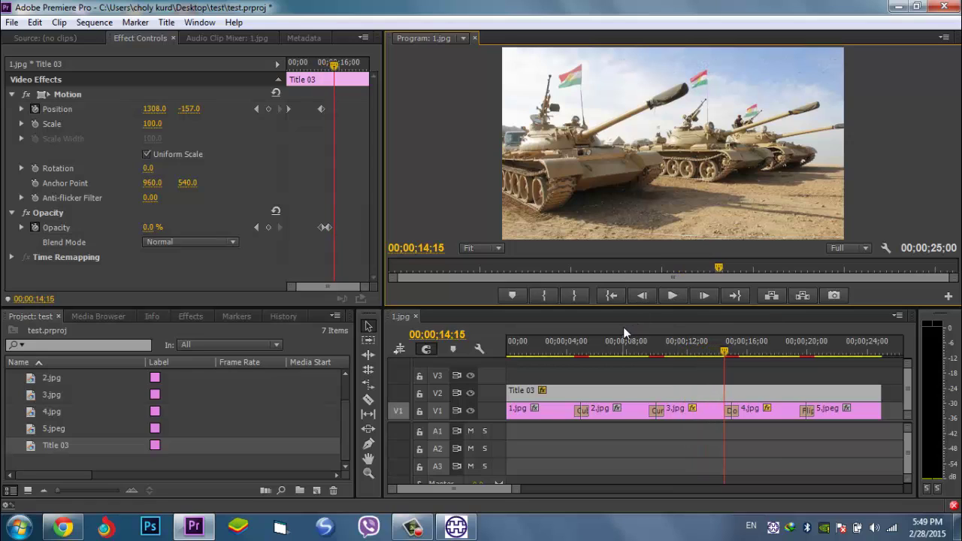